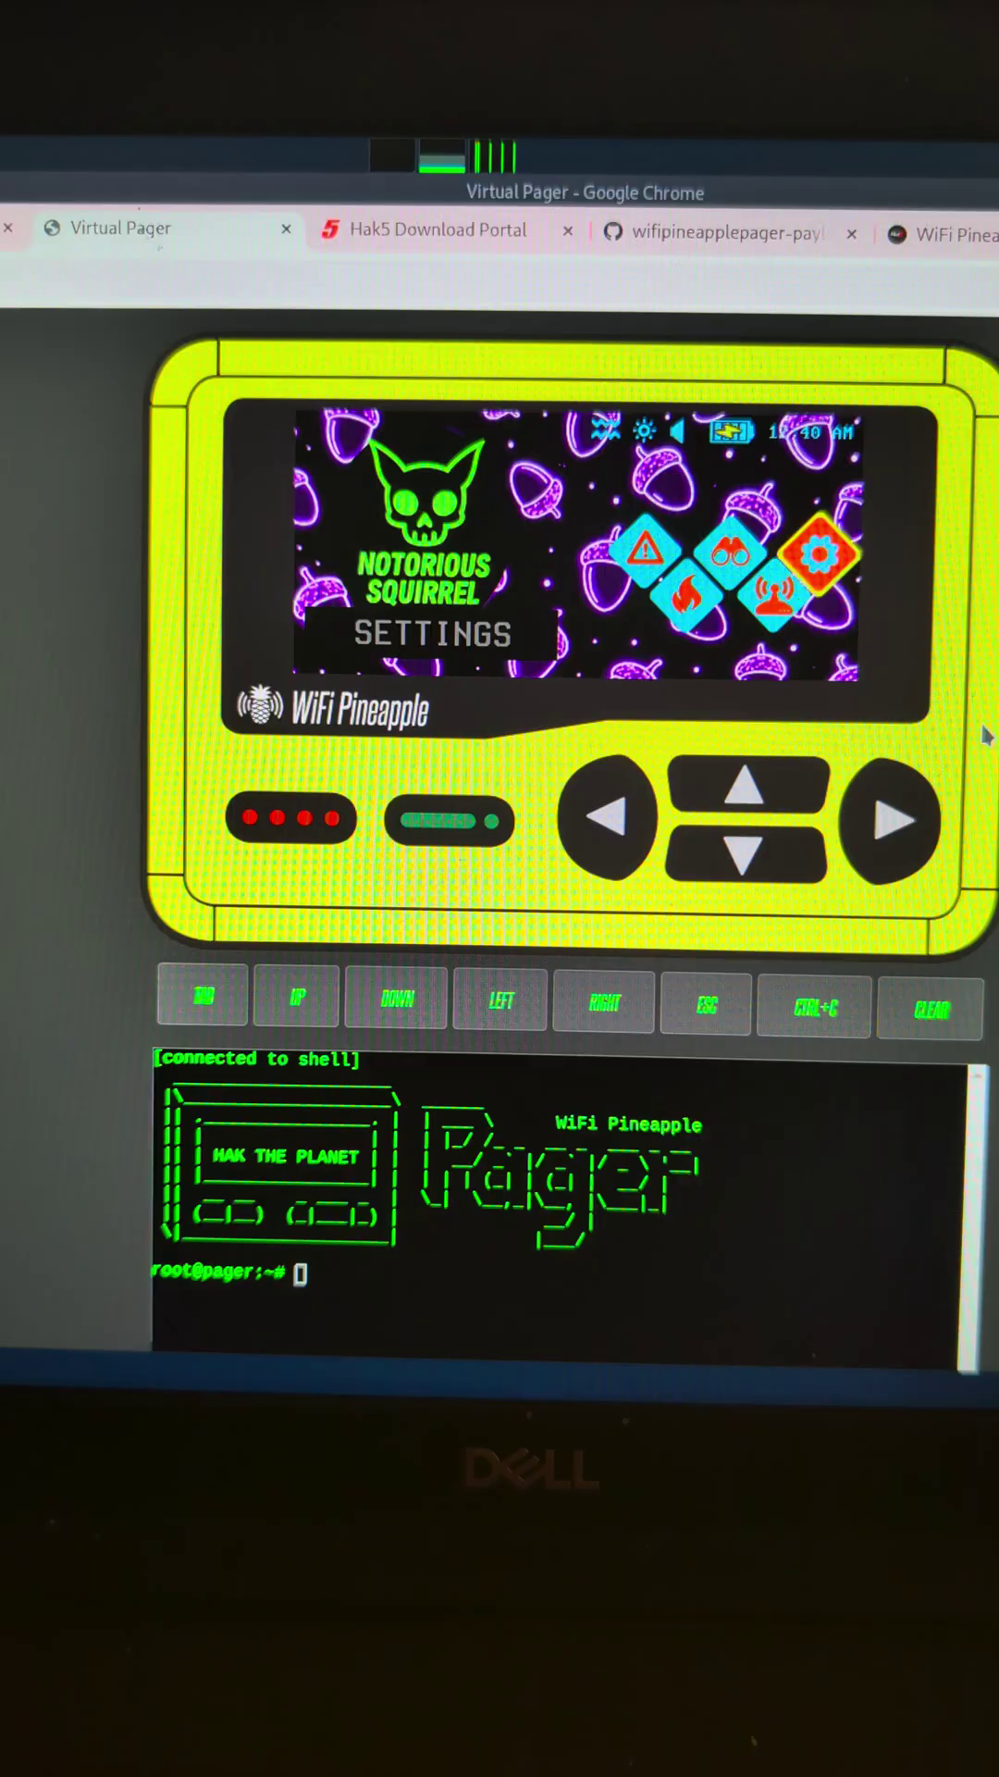
# Move the home menu selection from Settings past Pineapple to Payloads.
pyautogui.press('Left')
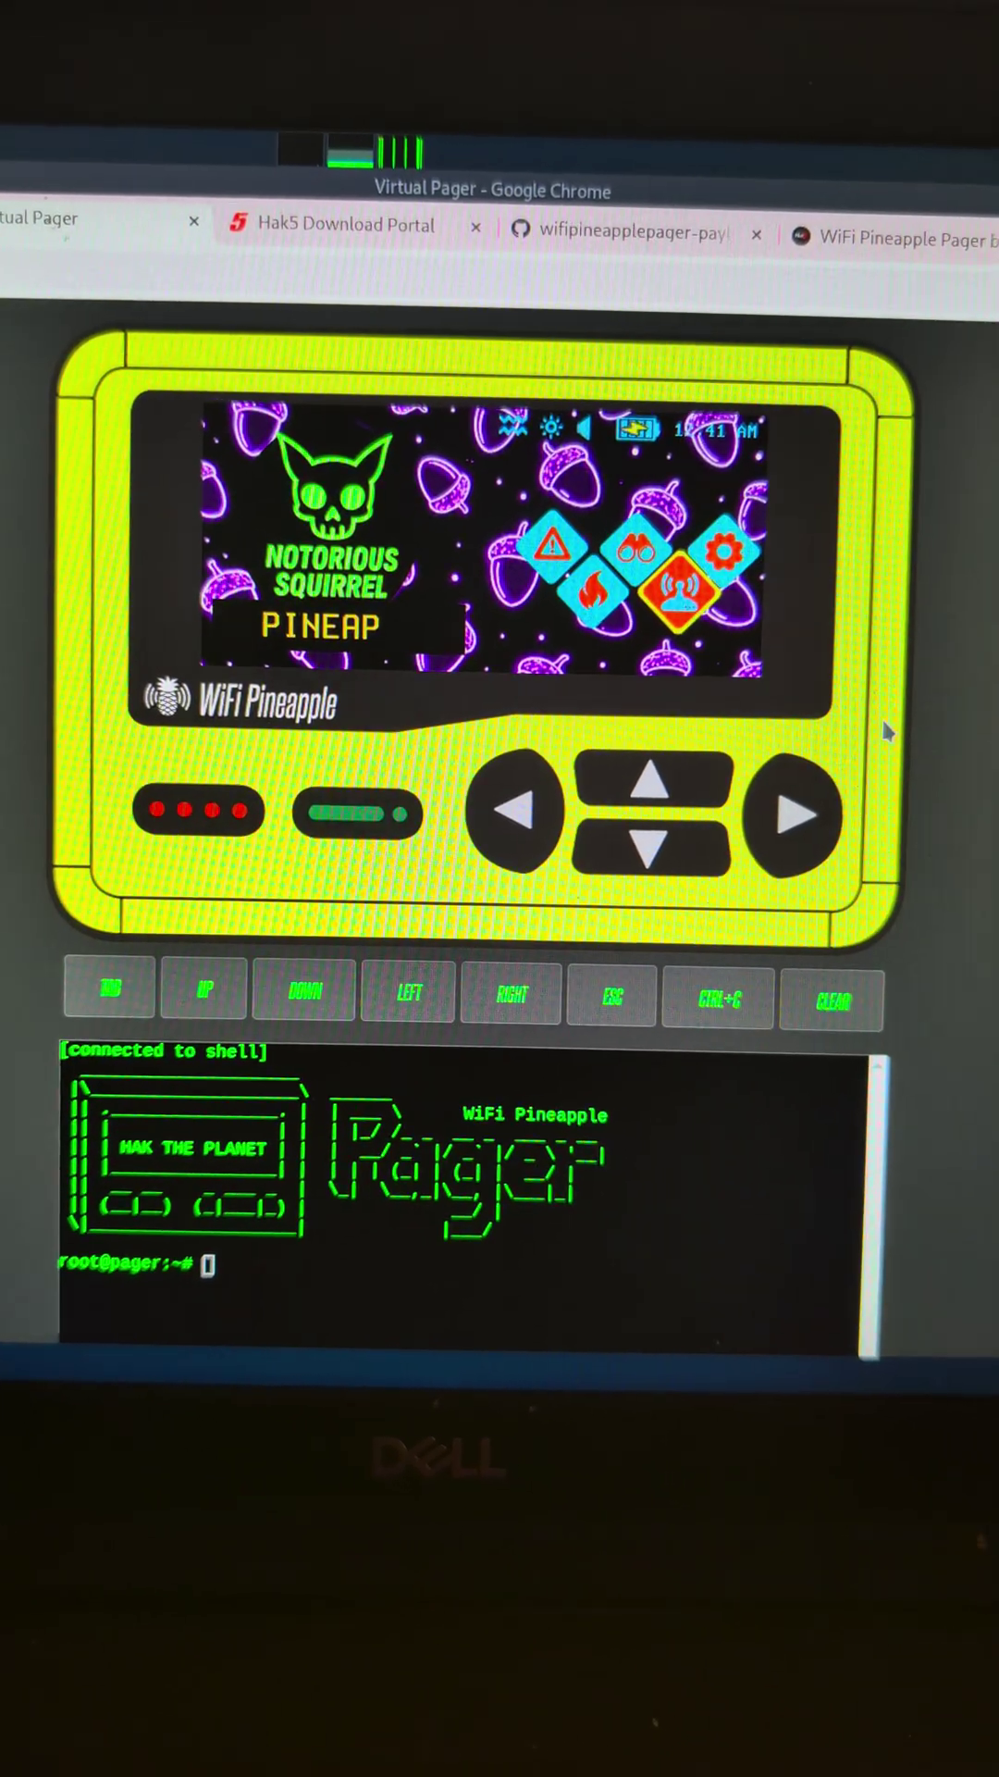
pyautogui.press('Left')
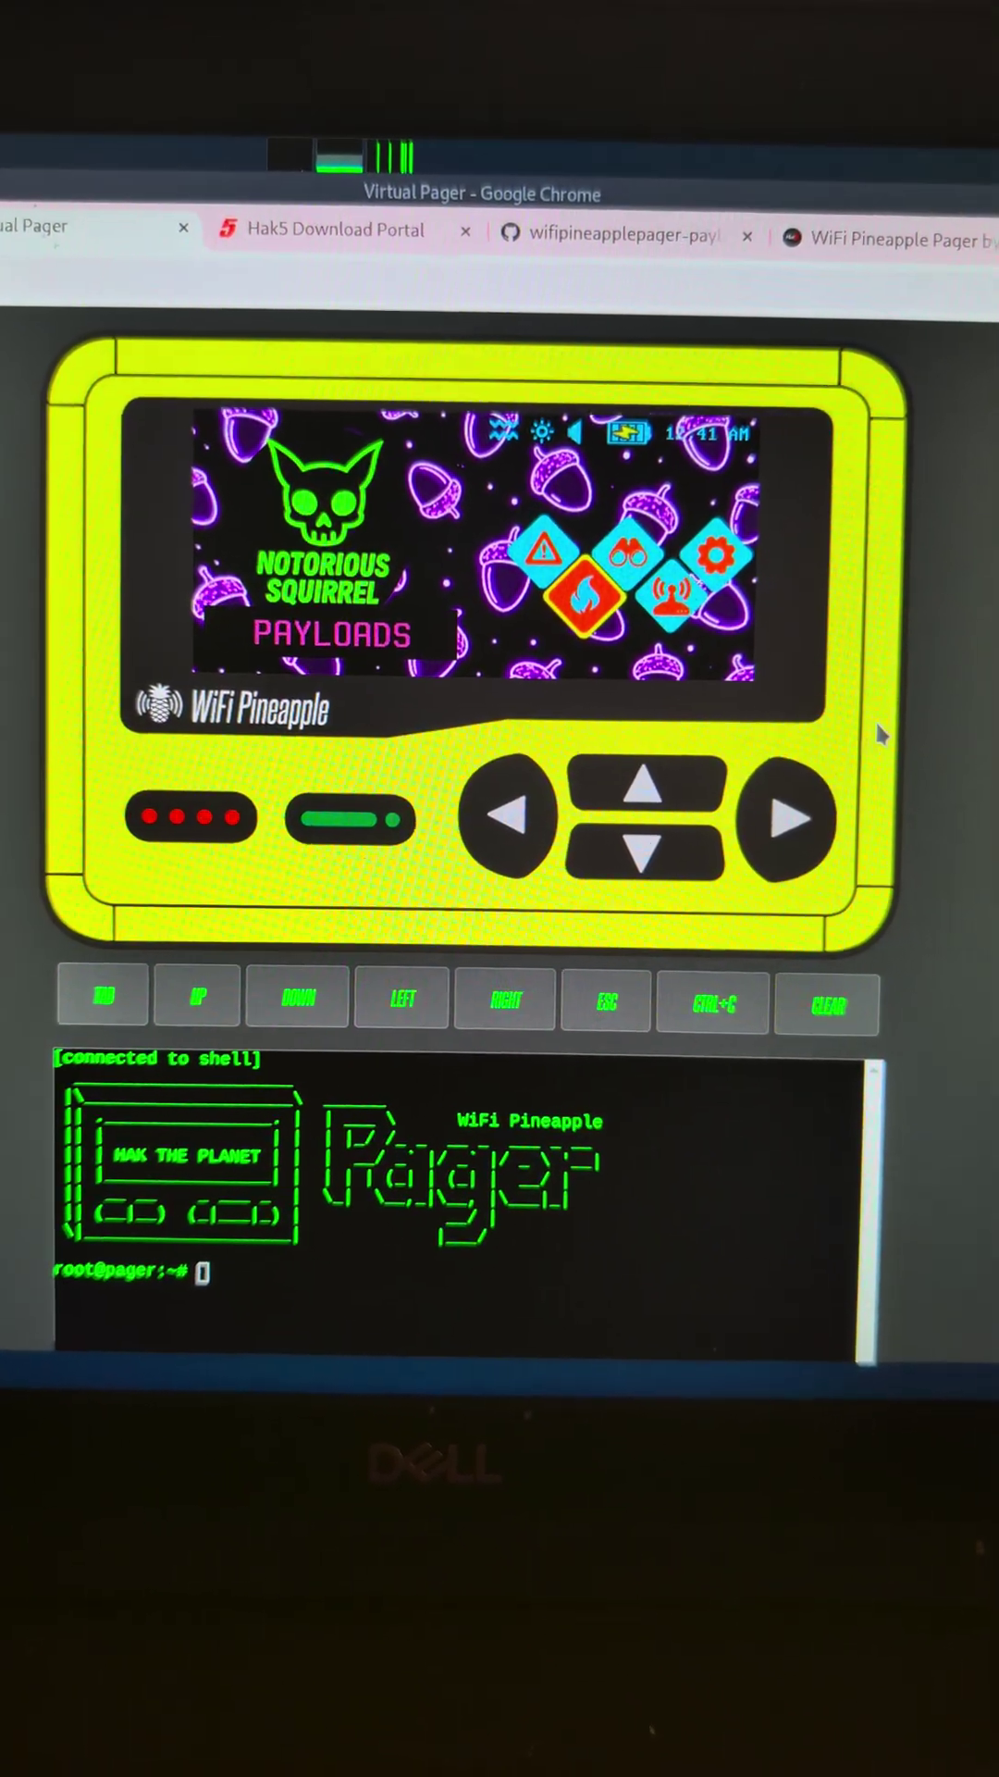
# Browse the Payloads folders, checking the empty incident_response folder, and wrap back to general.
pyautogui.press('Return')
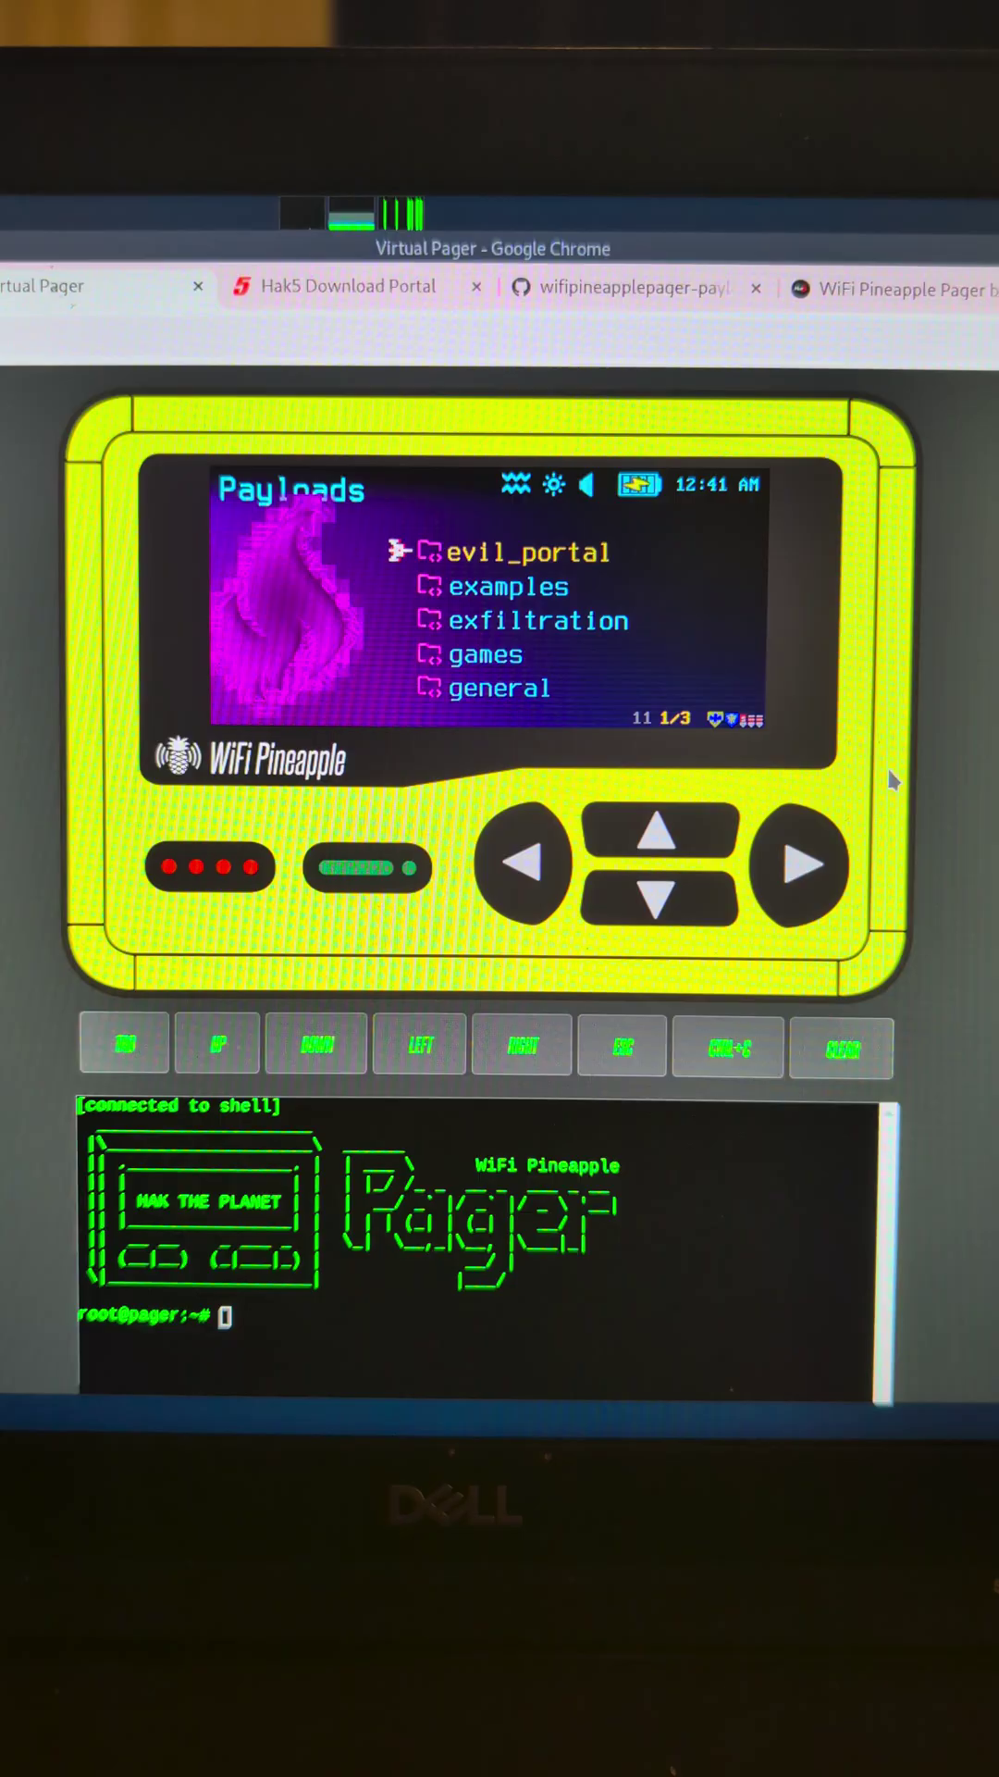
pyautogui.press('Down')
pyautogui.press('Down')
pyautogui.press('Down')
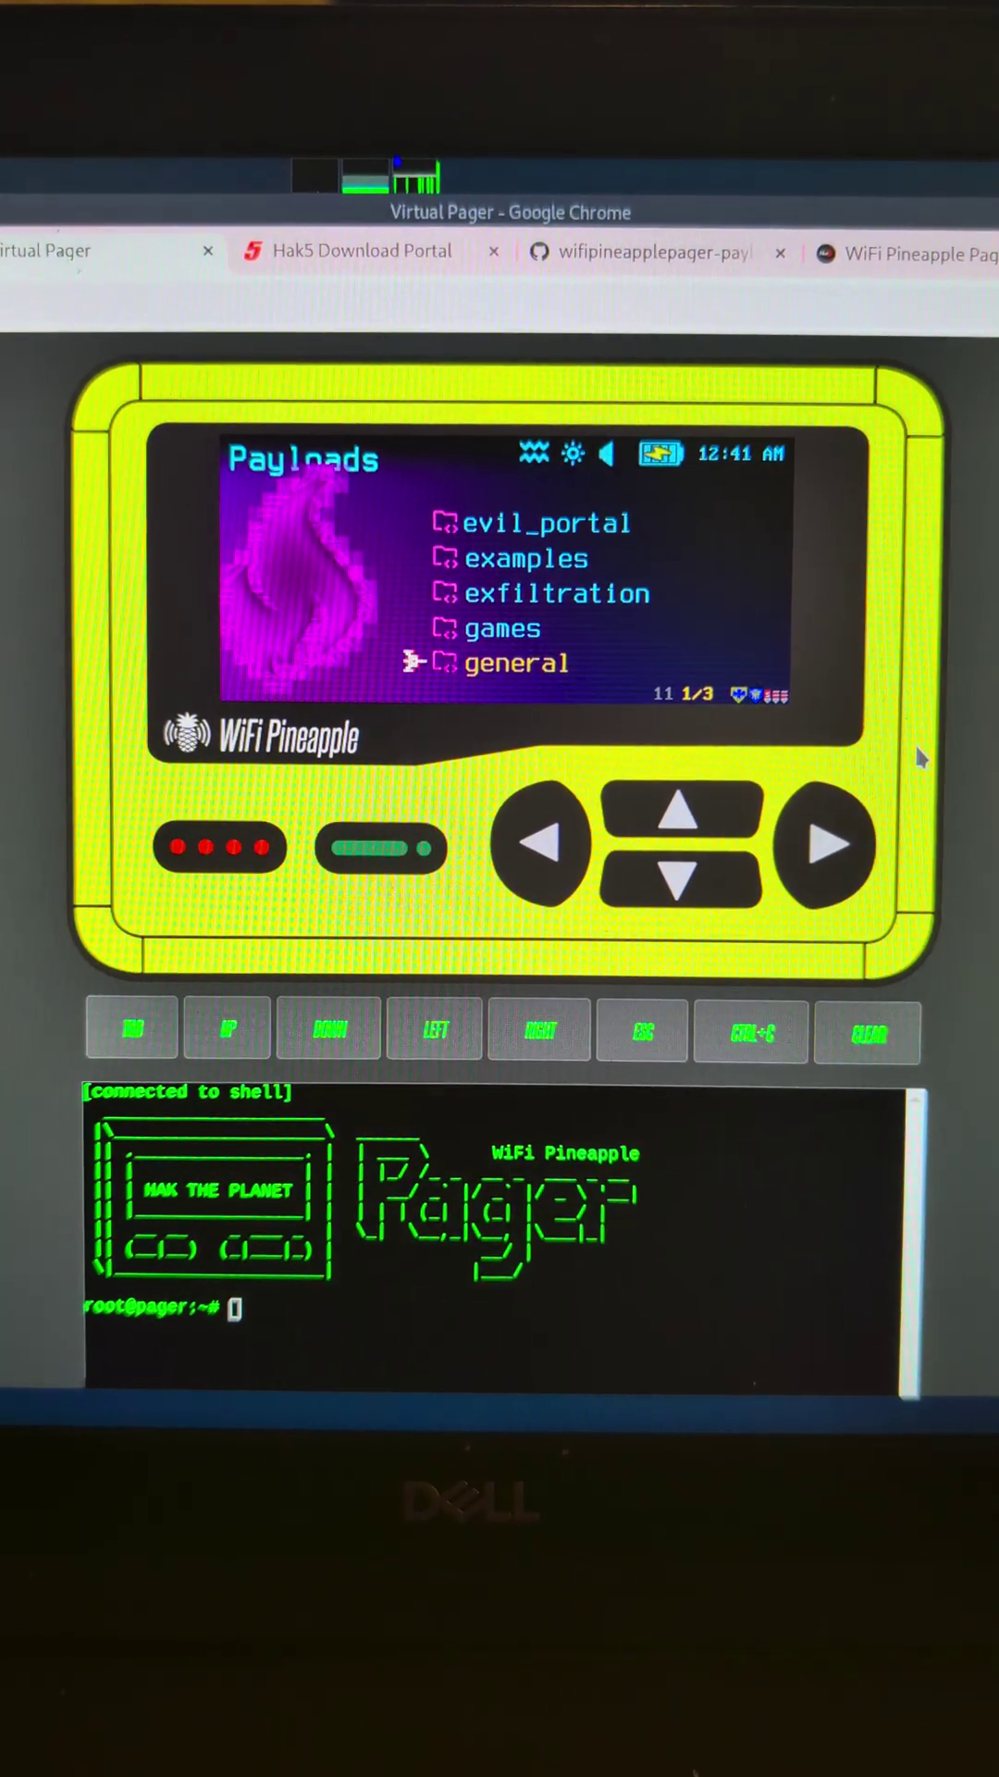
pyautogui.press('Down')
pyautogui.press('Return')
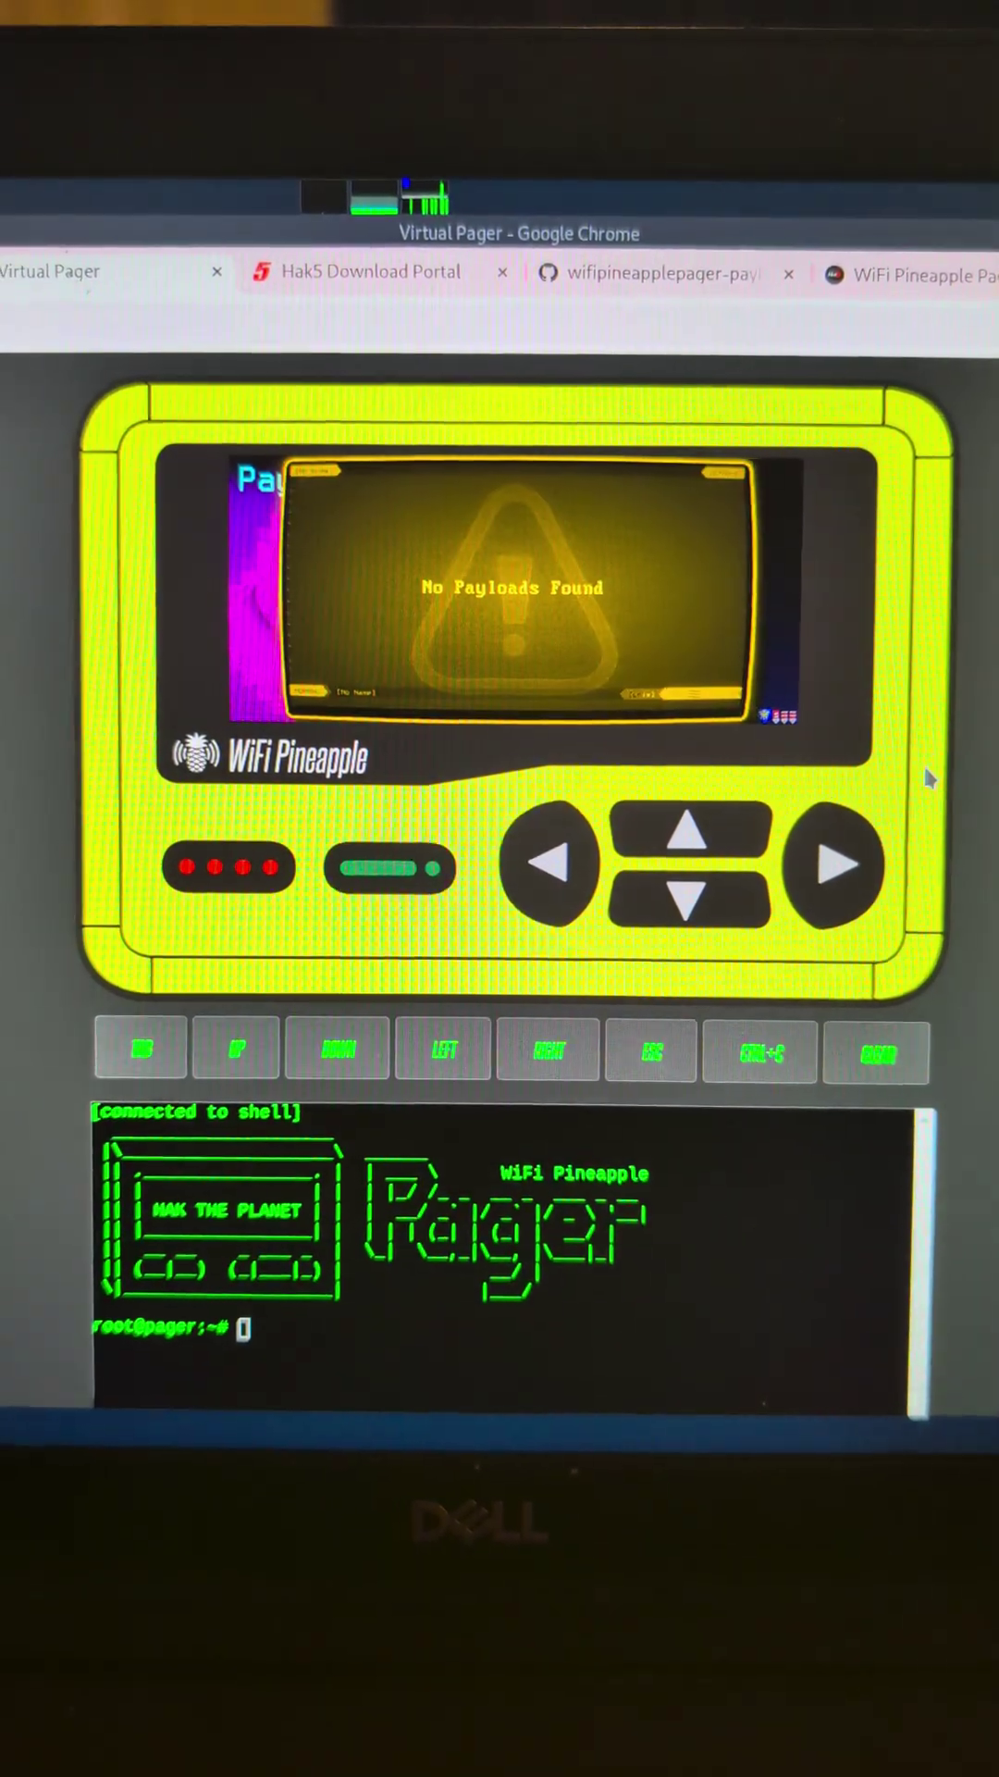
pyautogui.press('Escape')
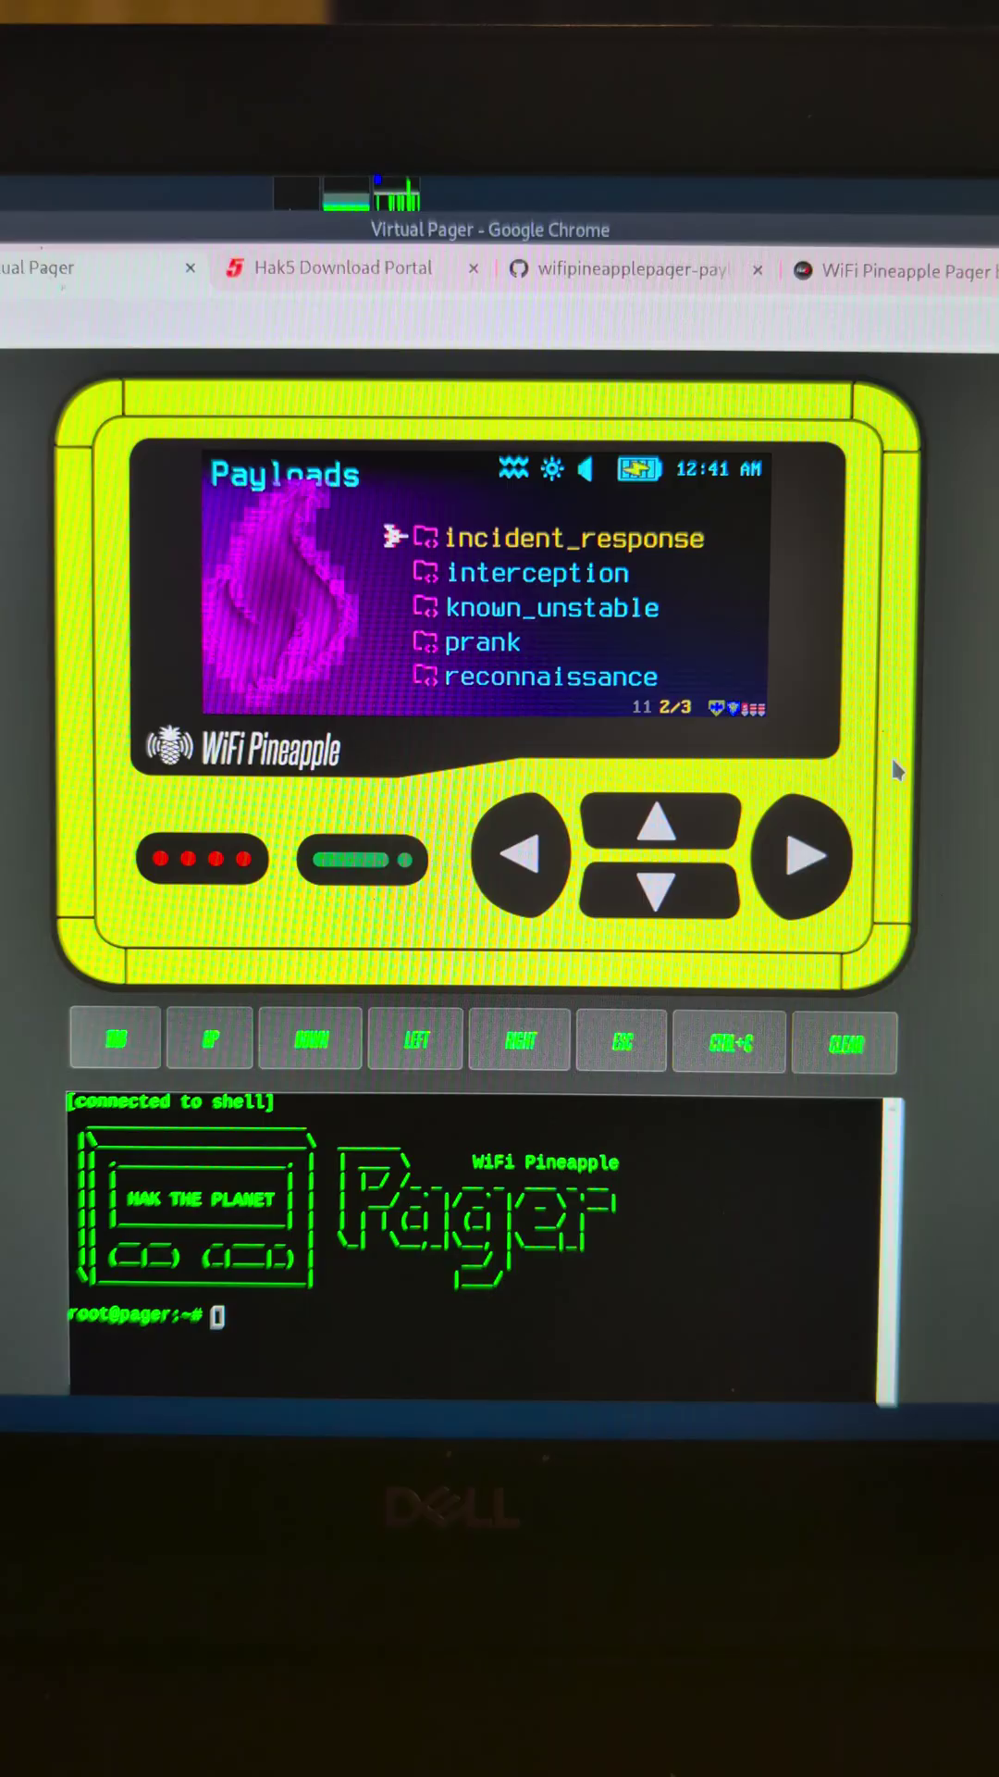
pyautogui.press('Down')
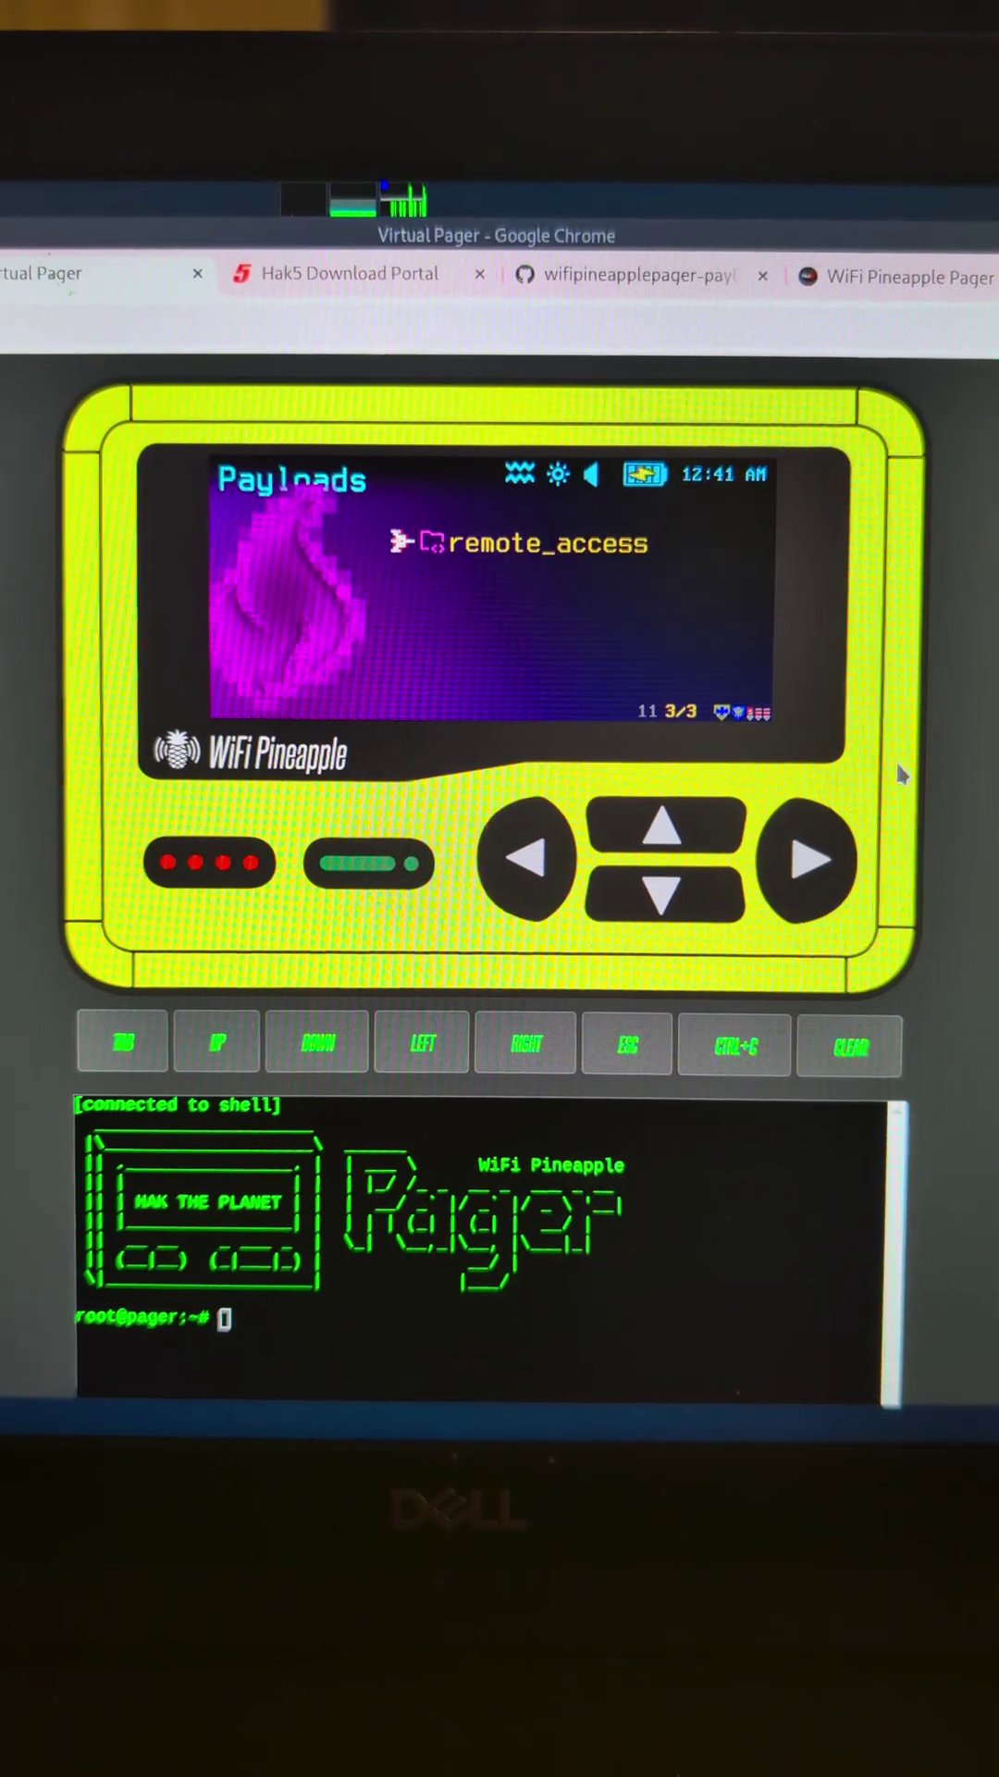
pyautogui.press('Down')
pyautogui.press('Down')
pyautogui.press('Down')
pyautogui.press('Down')
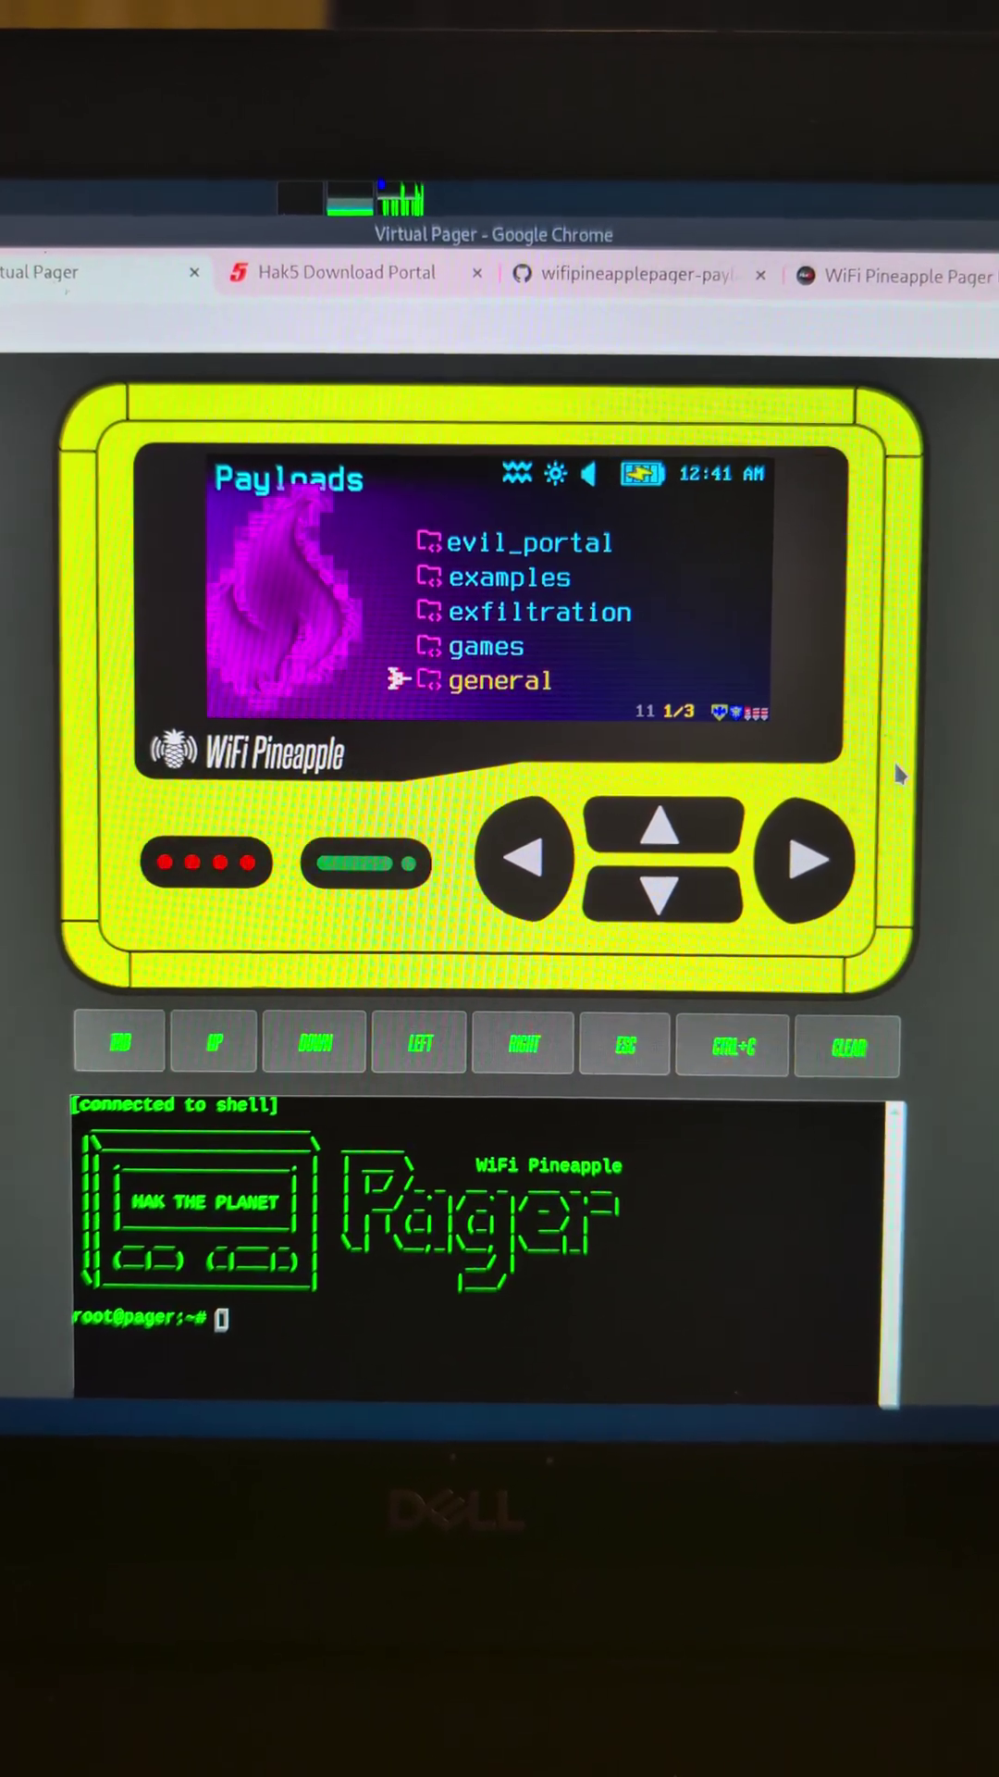
# Page through the general folder to Update Payloads and bring up its Launch Payload? dialog.
pyautogui.press('Return')
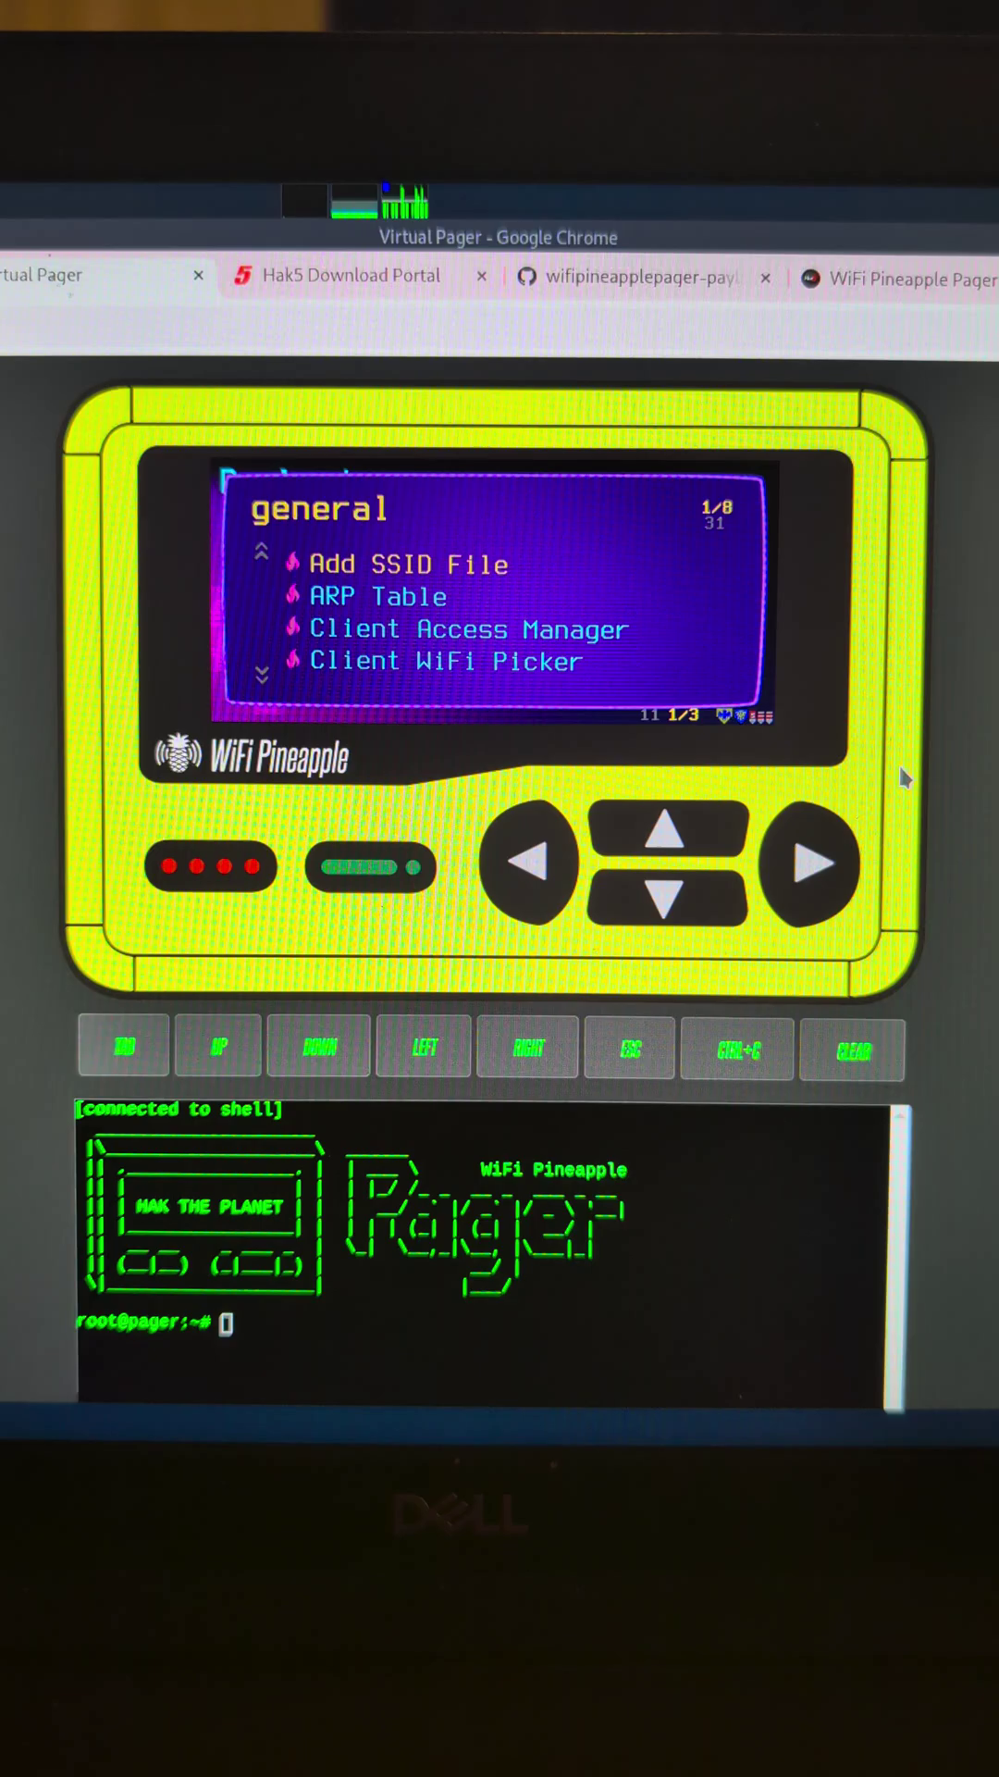
pyautogui.press('Right')
pyautogui.press('Right')
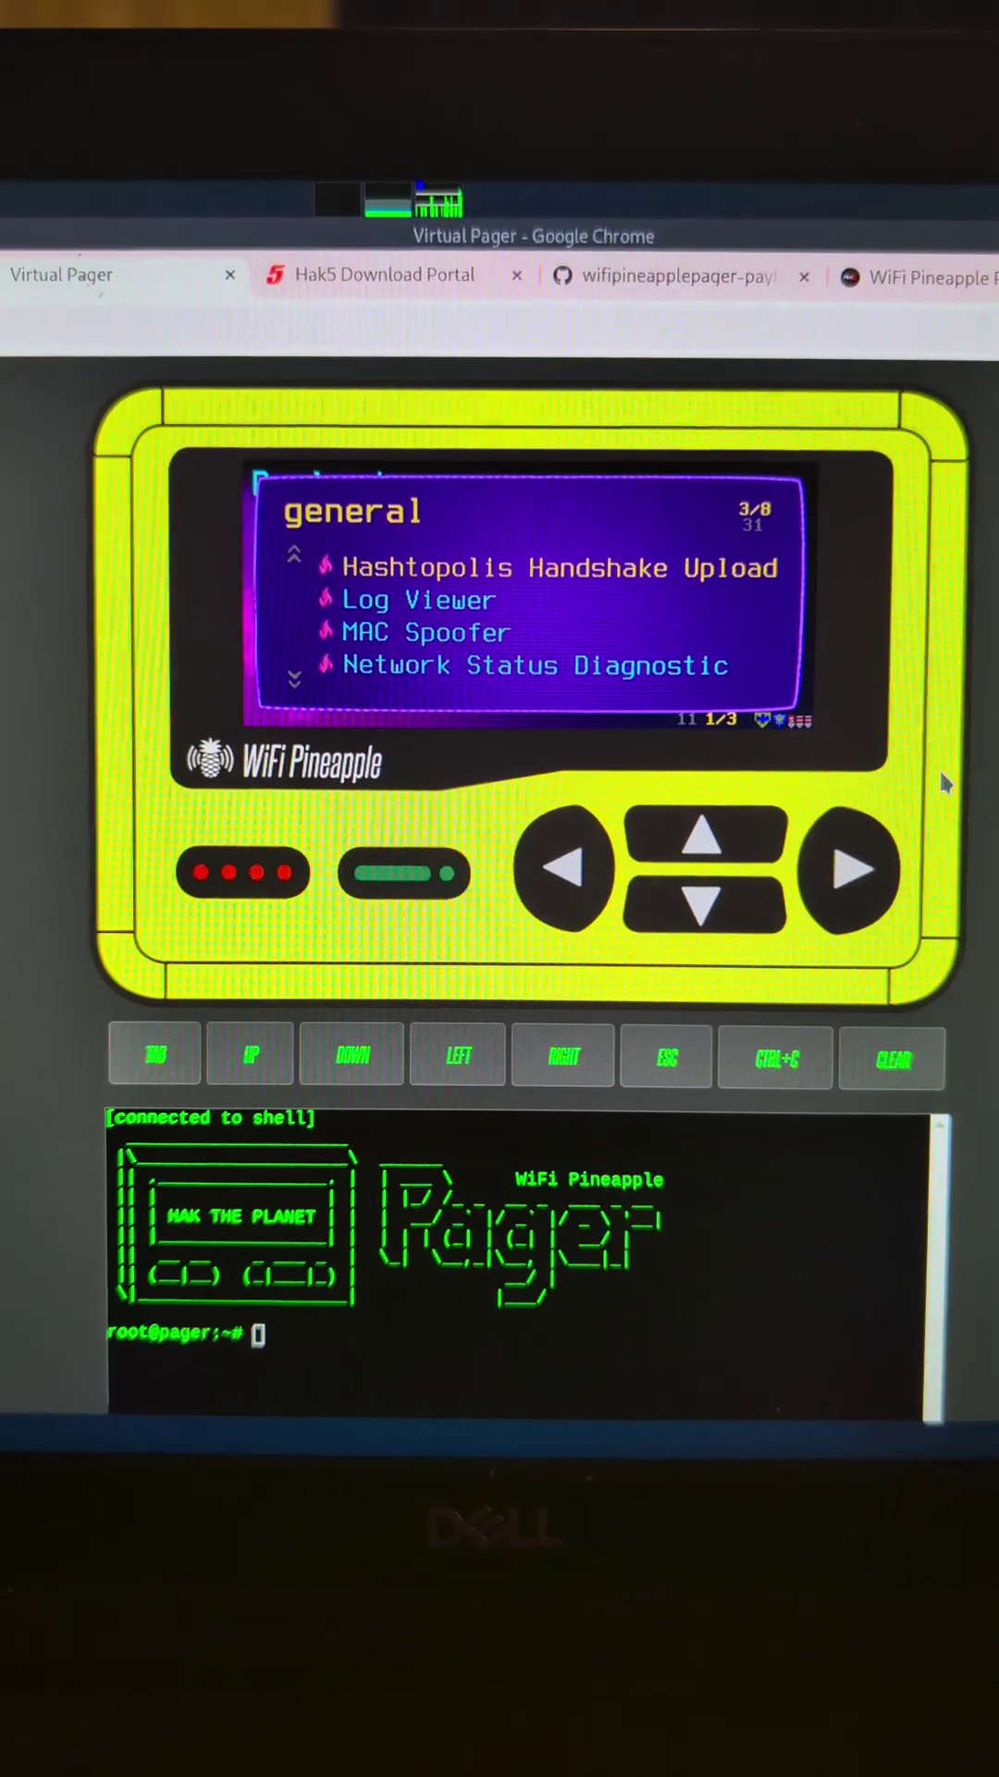
pyautogui.press('Right')
pyautogui.press('Down')
pyautogui.press('Down')
pyautogui.press('Down')
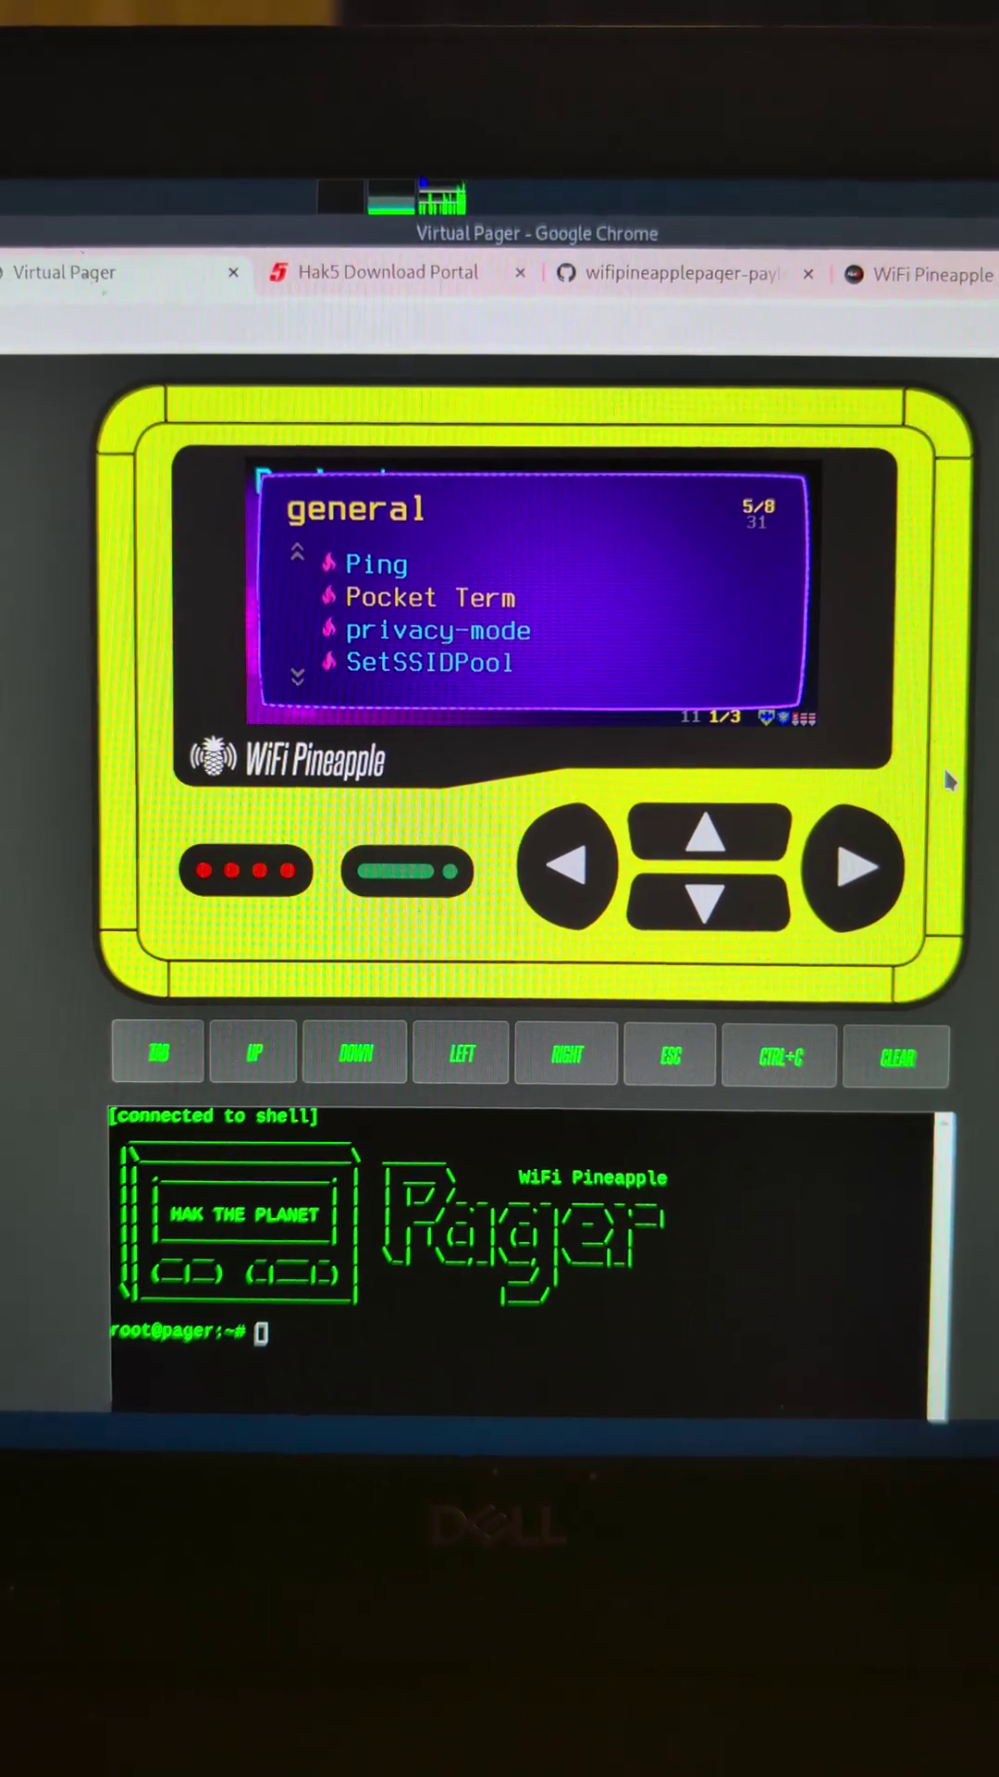
pyautogui.press('Right')
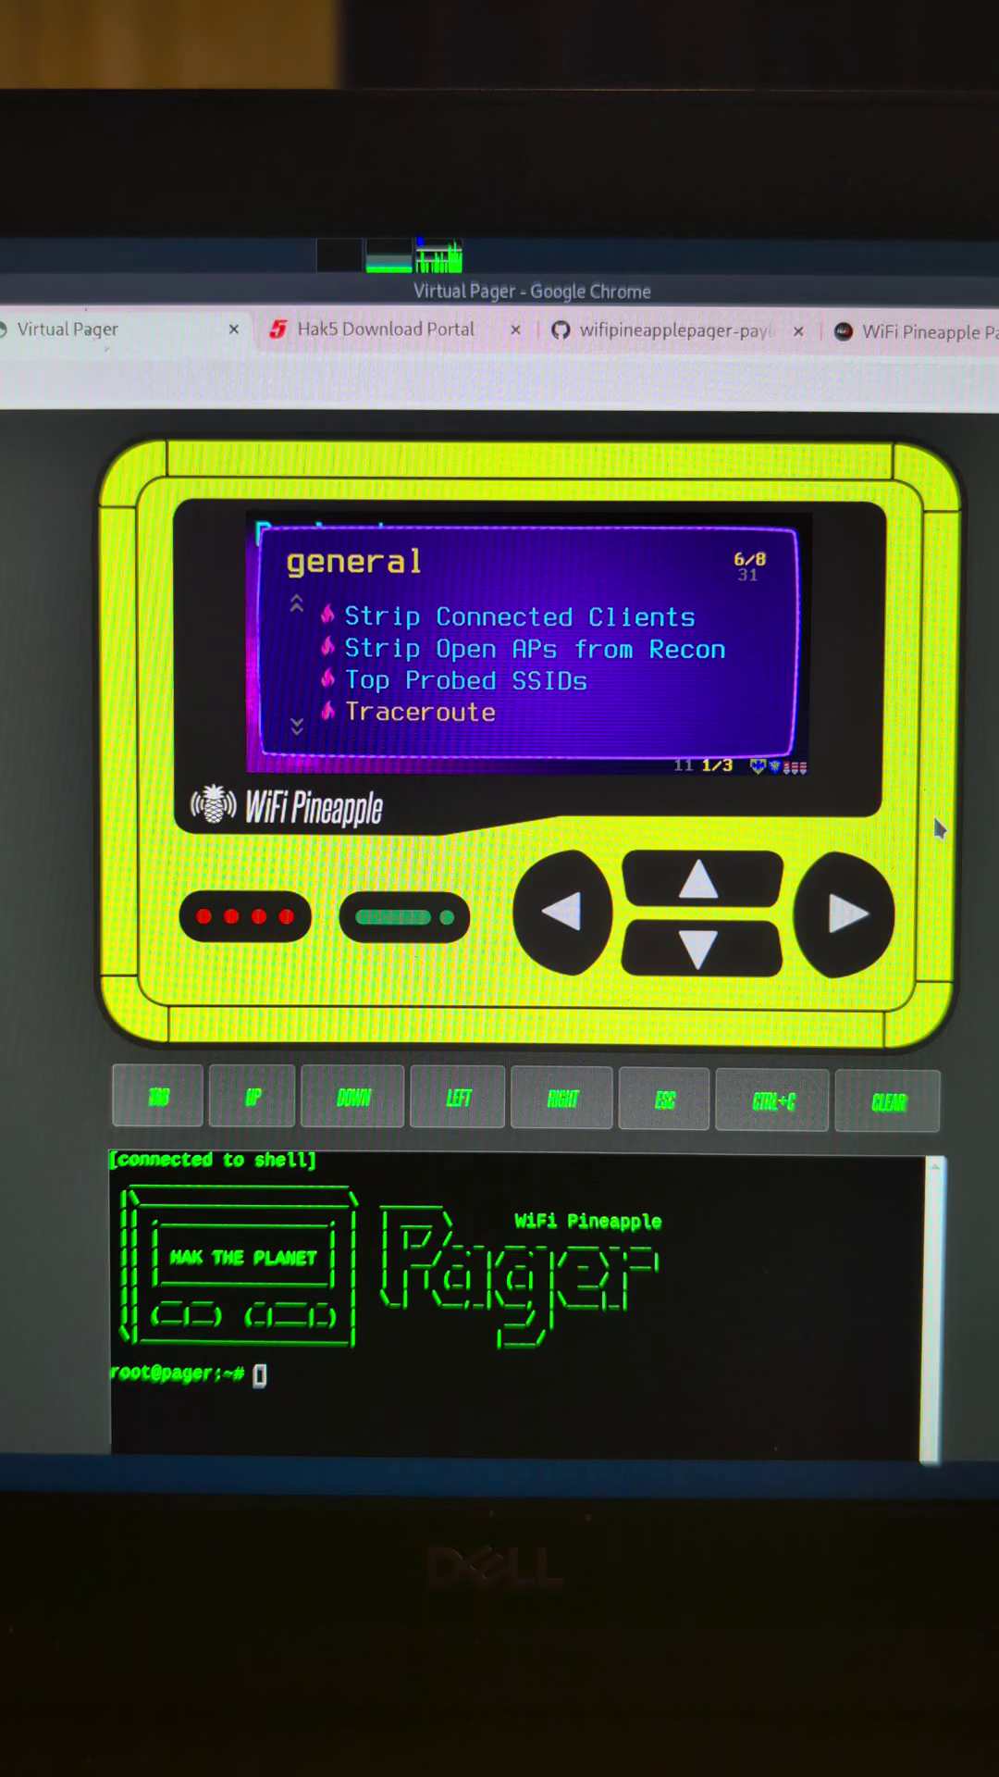
pyautogui.press('Right')
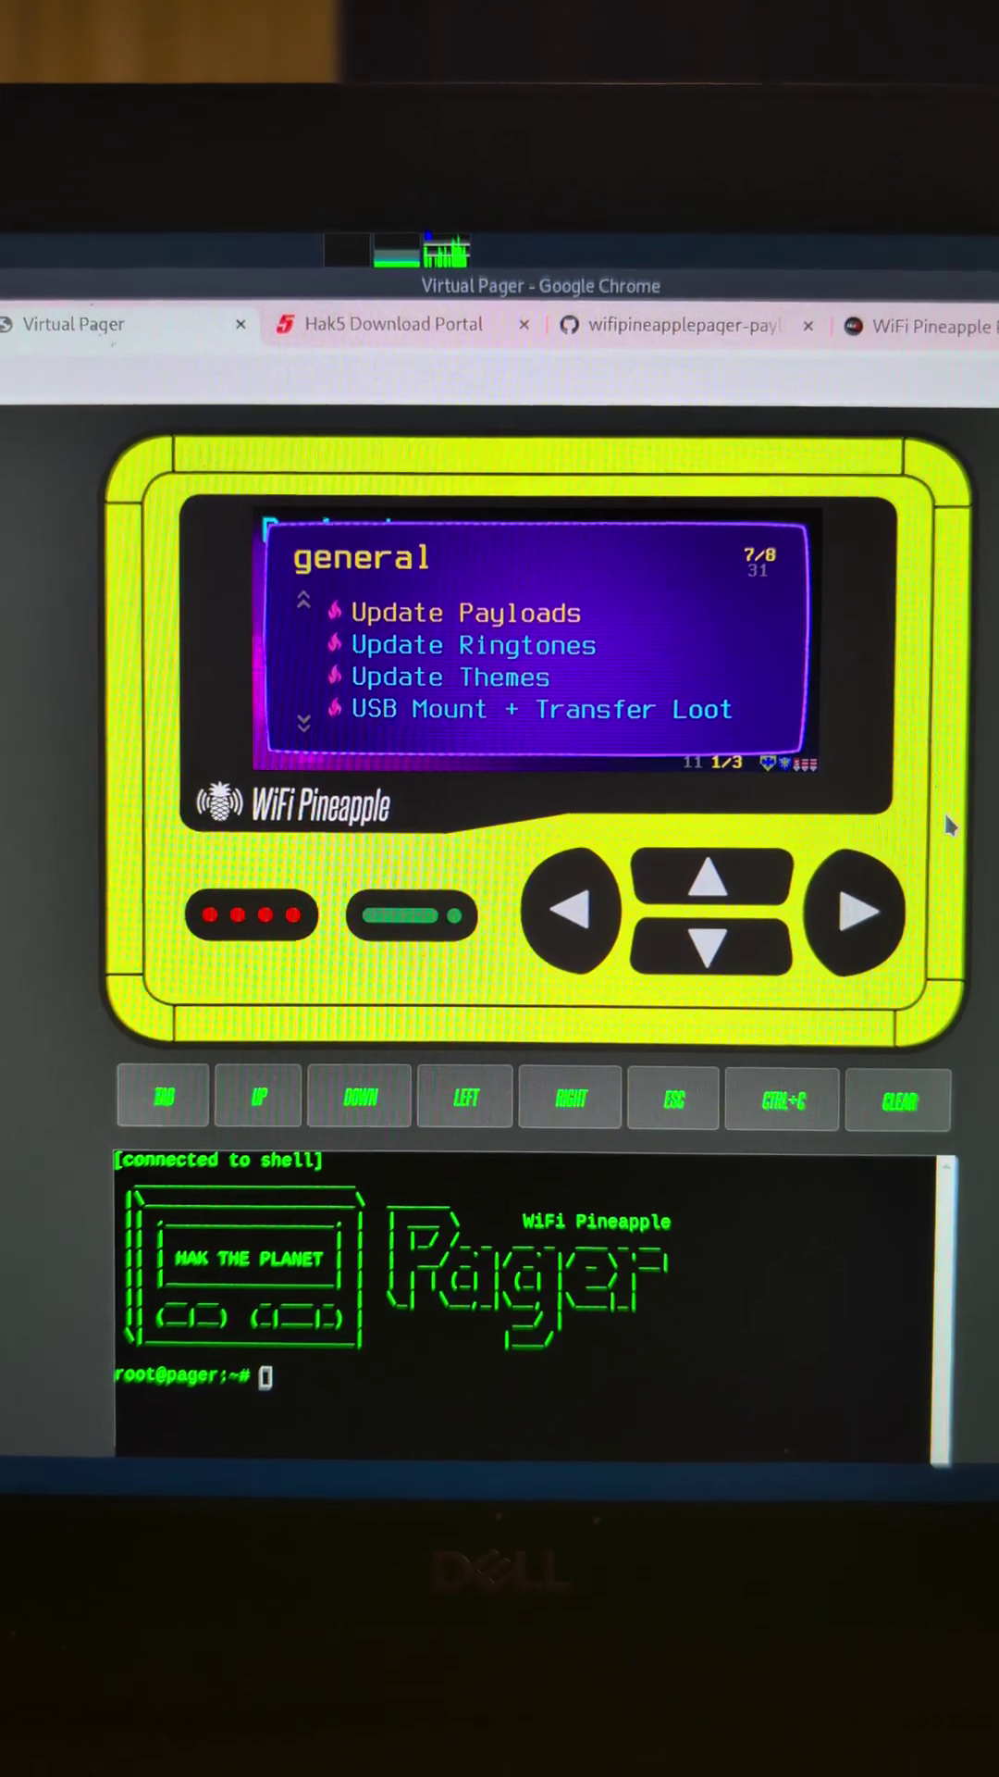
pyautogui.press('Return')
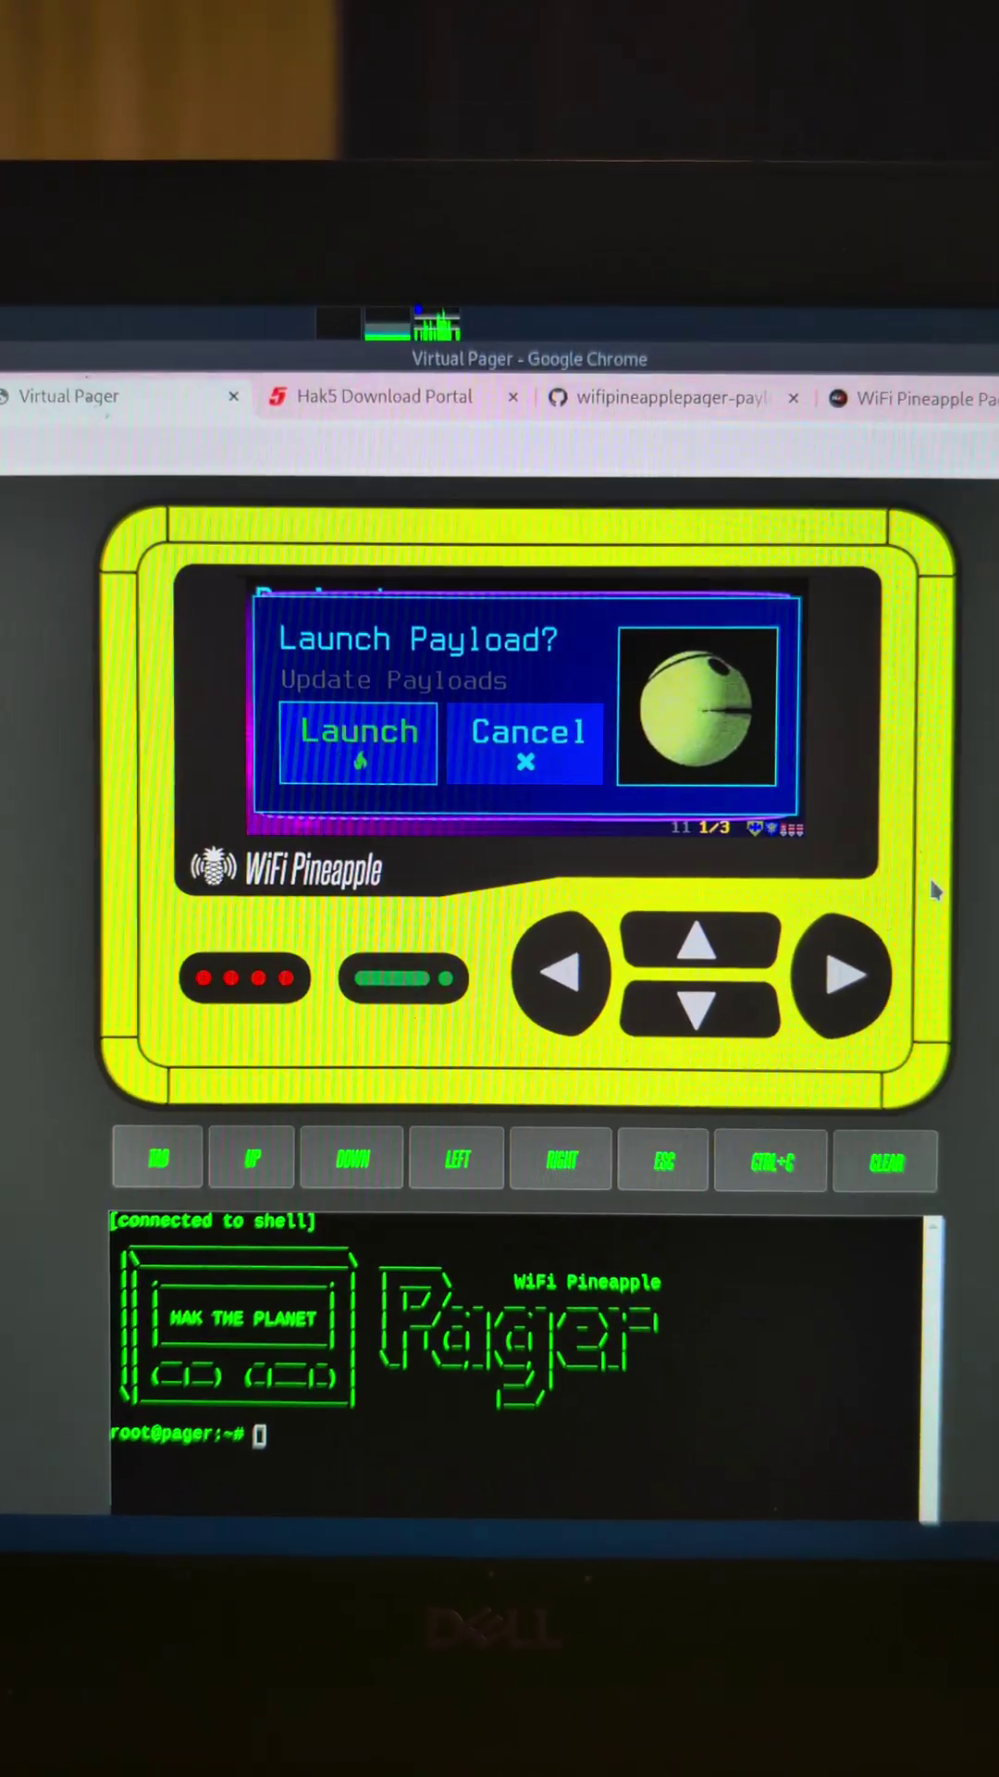
# Launch Update Payloads and wait for the 'Updates found! Review each updated payload?' prompt.
pyautogui.press('Return')
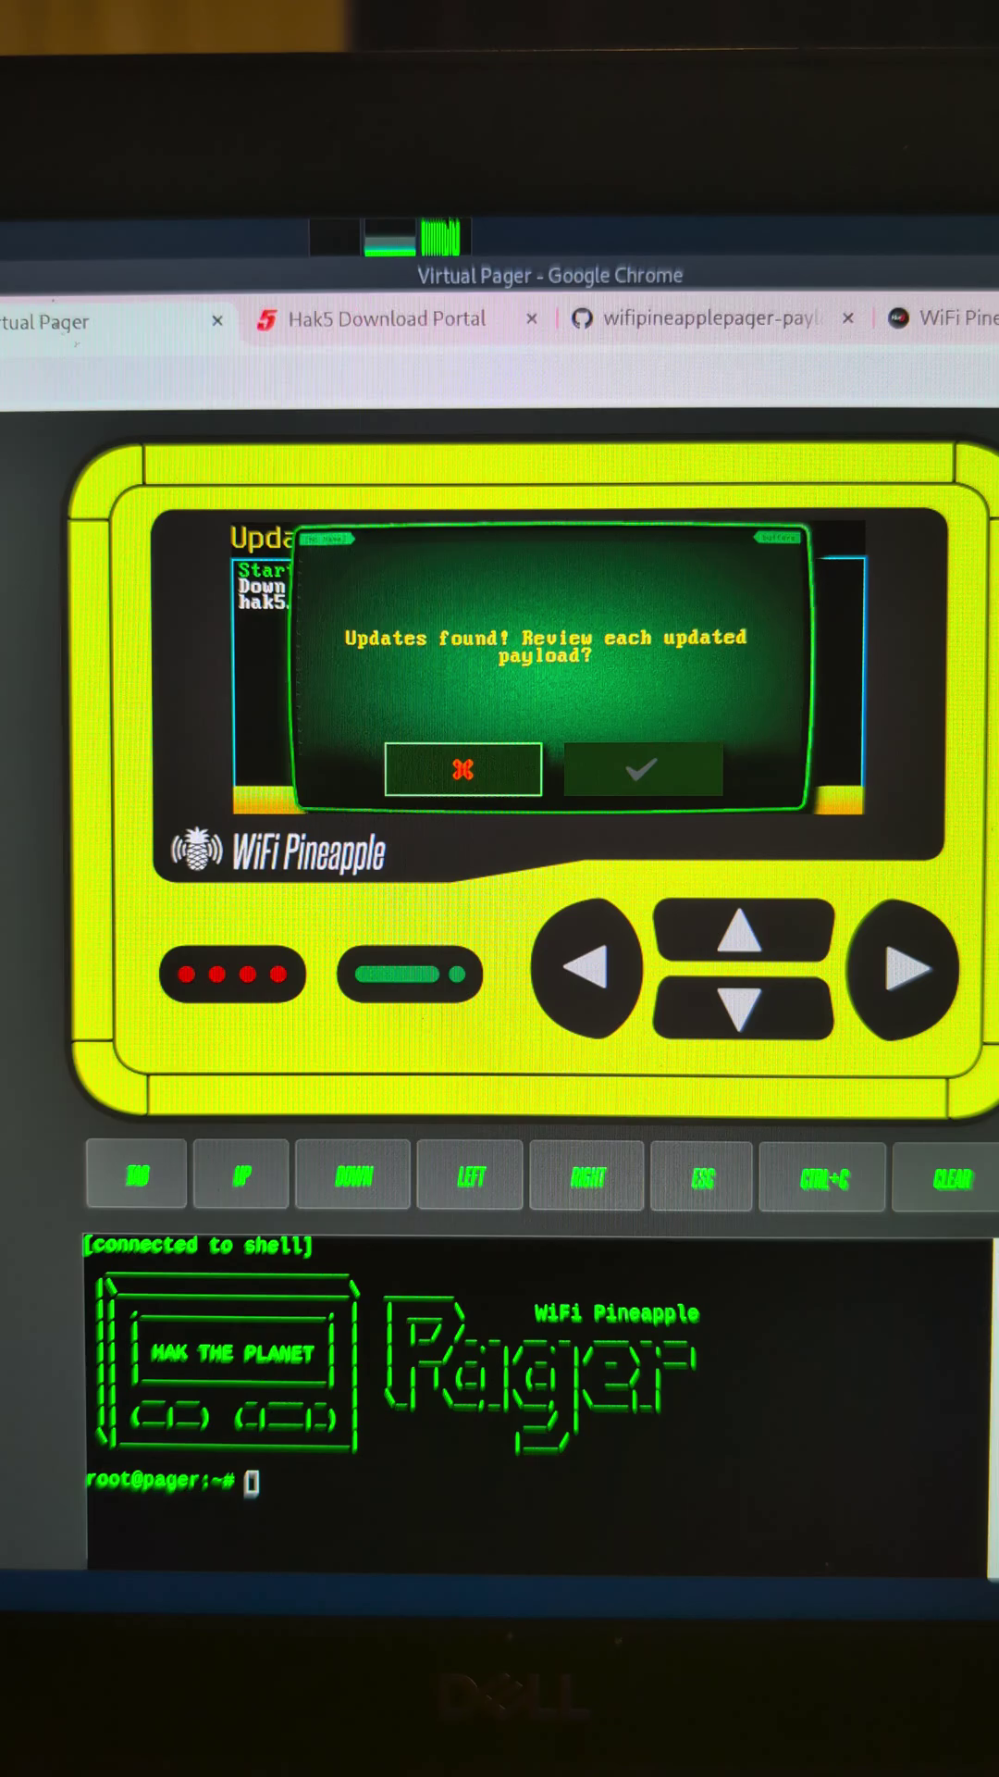
# Skip per-payload review and confirm overwriting all payloads with the updated GitHub versions.
pyautogui.press('Return')
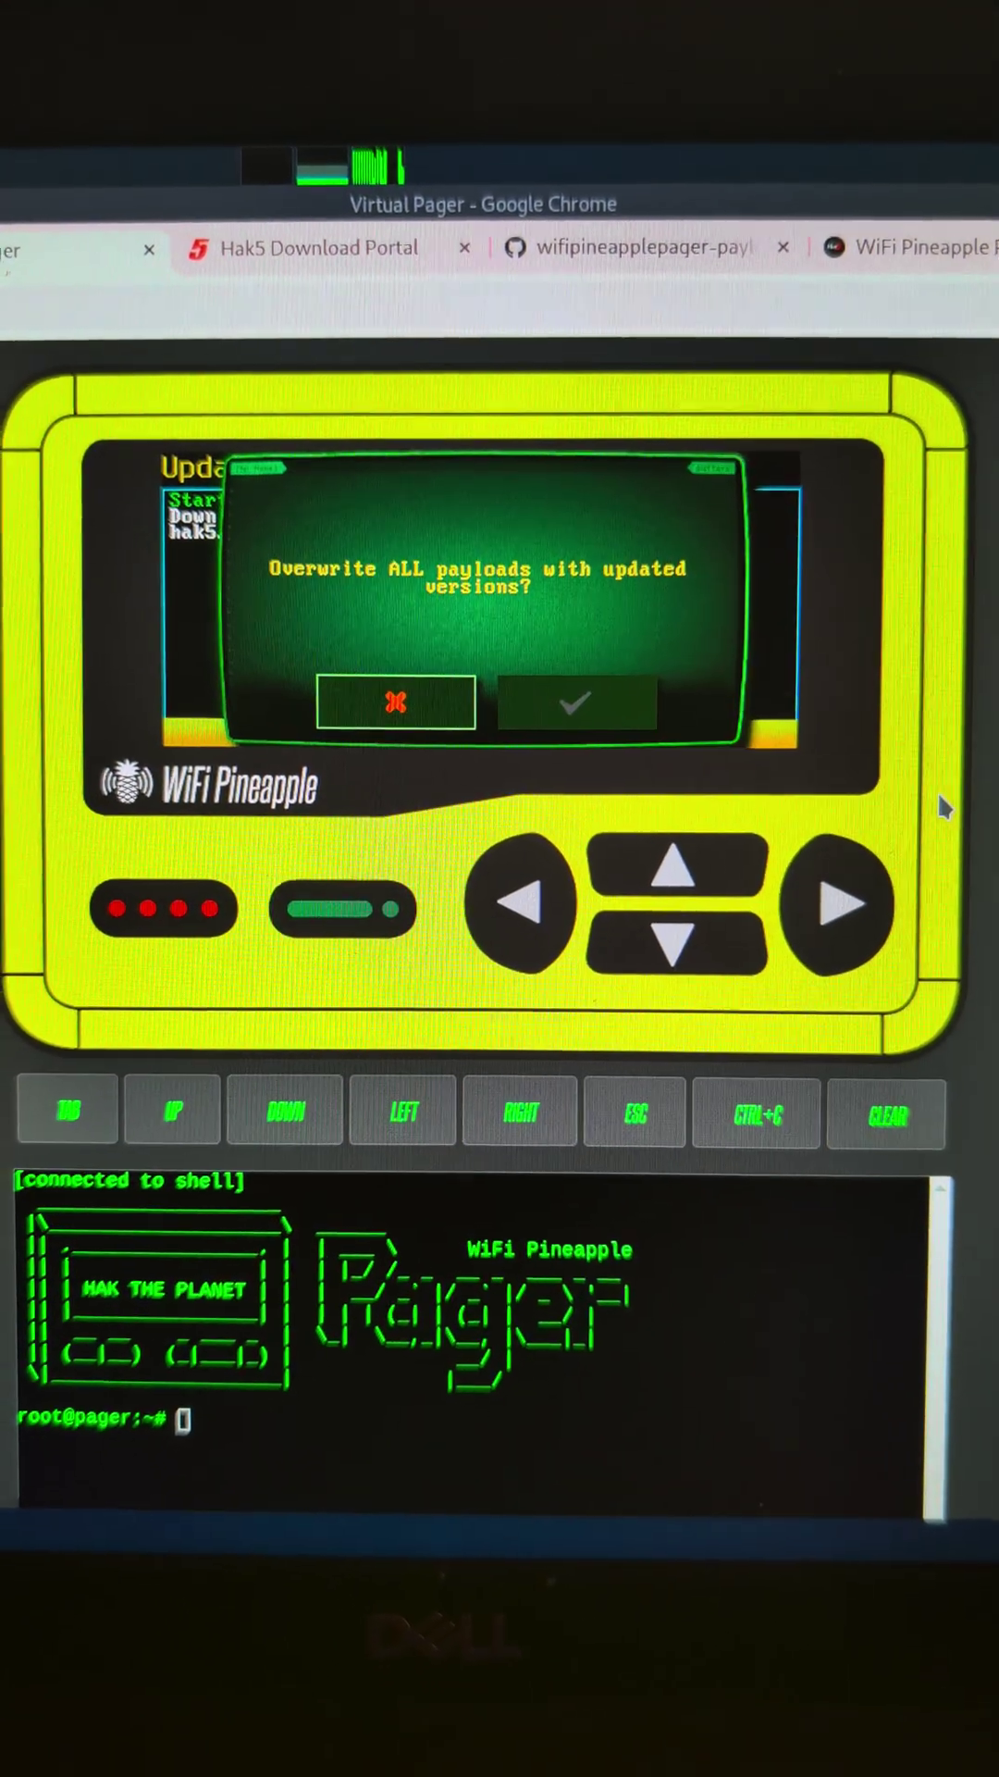
pyautogui.press('Right')
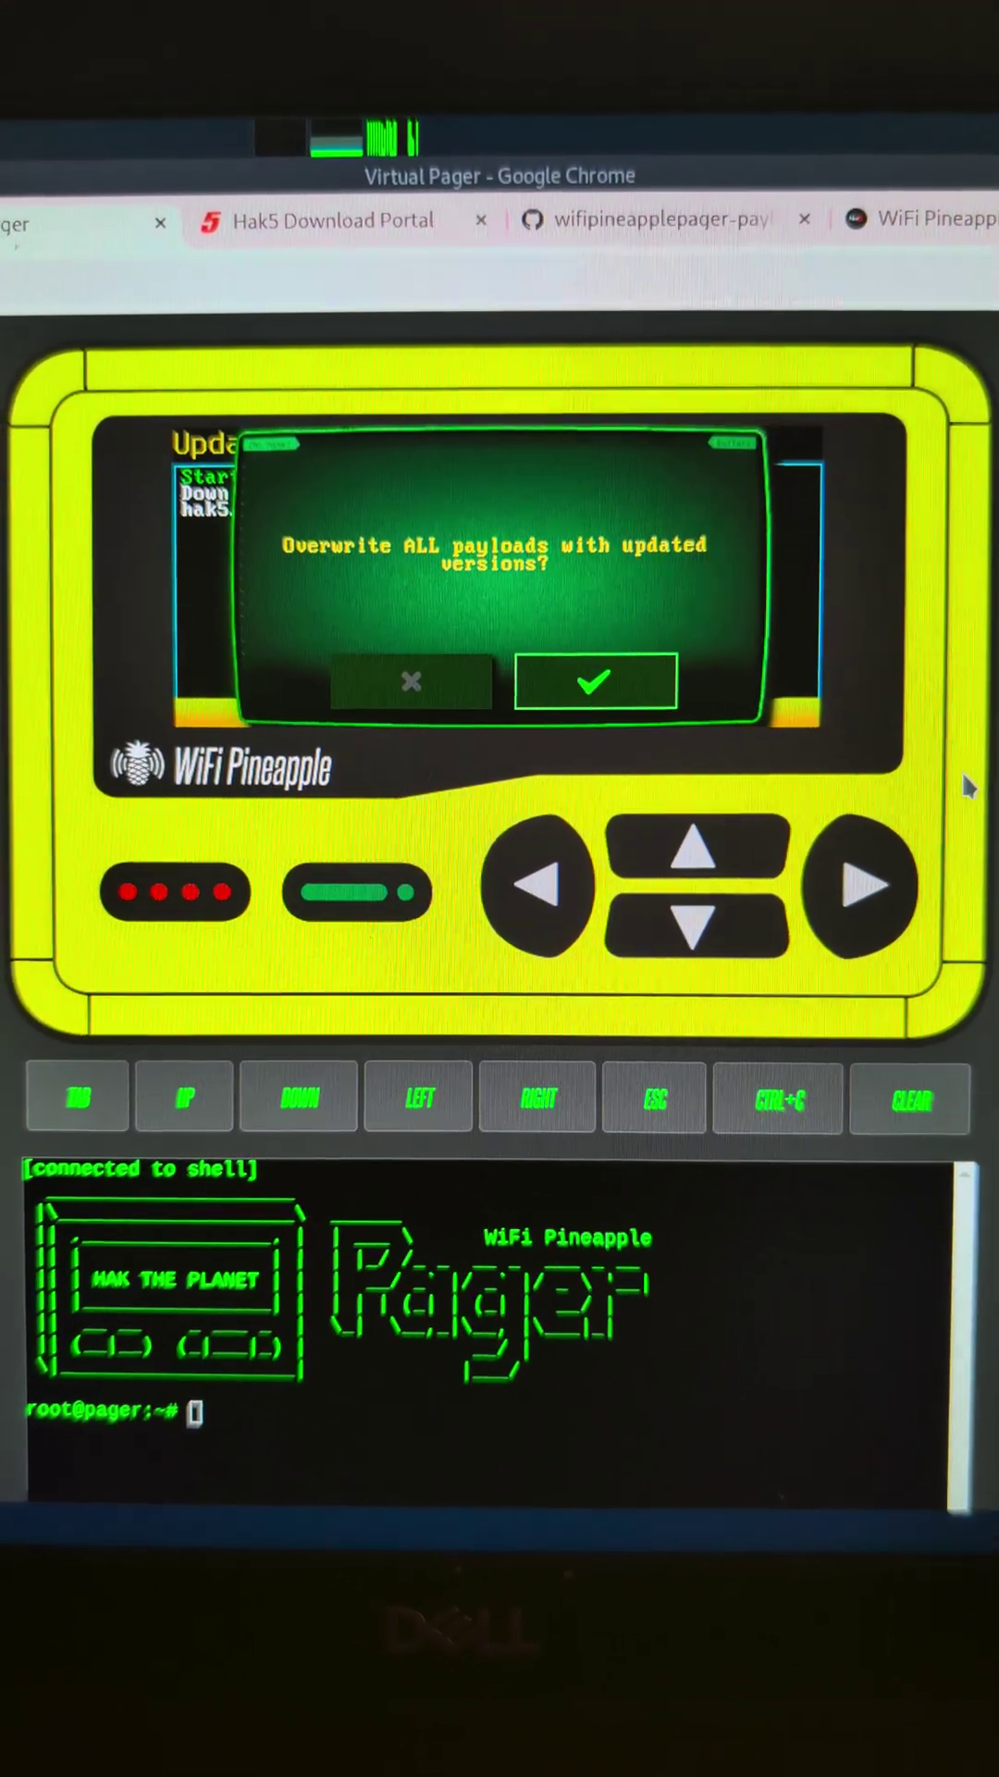
pyautogui.press('Return')
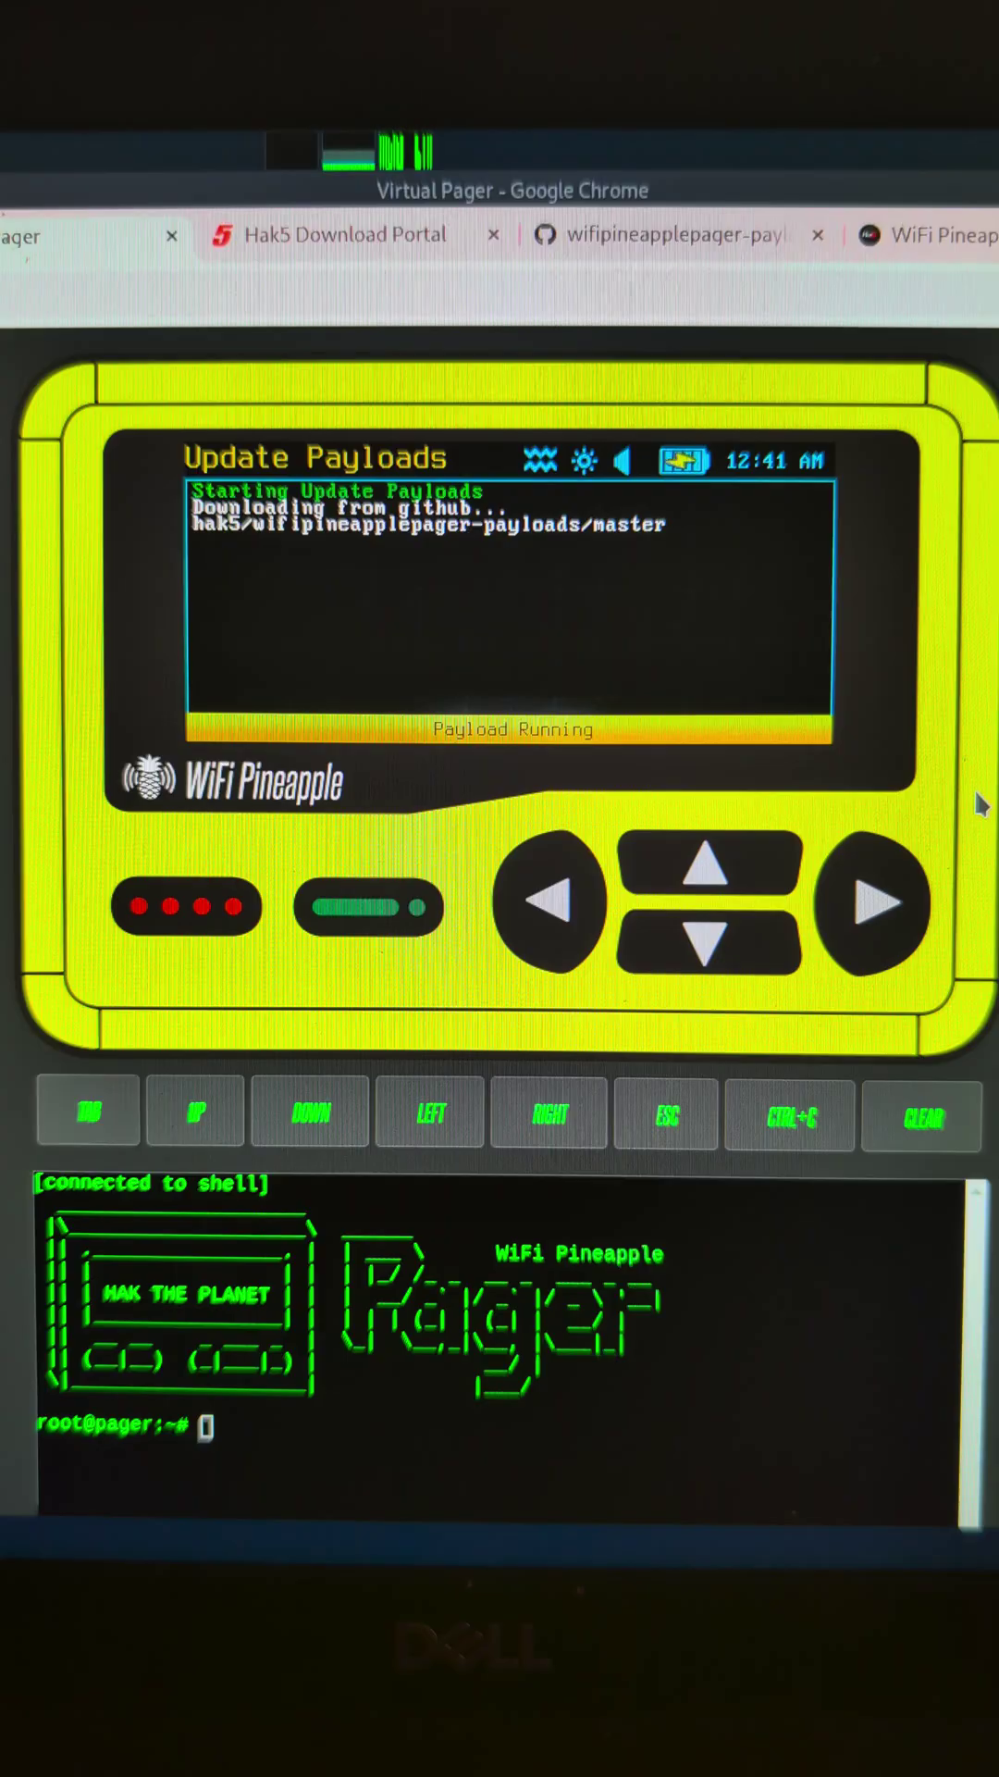